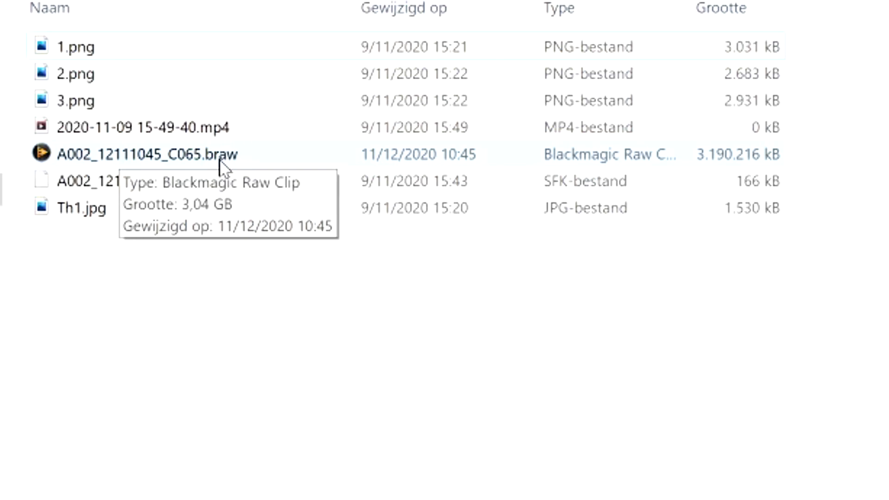
Move the A002_12111045_C065 clip earlier on the track, to about one minute.
left_click(206, 162)
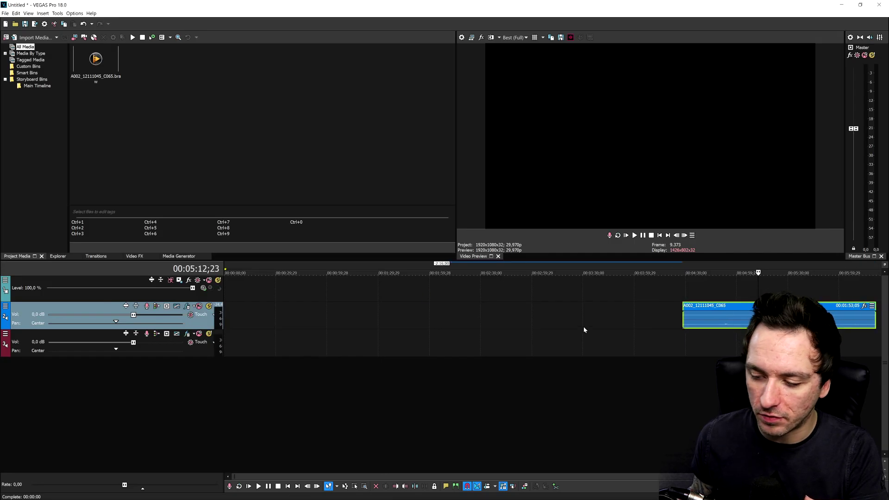
left_click_drag(688, 325, 311, 325)
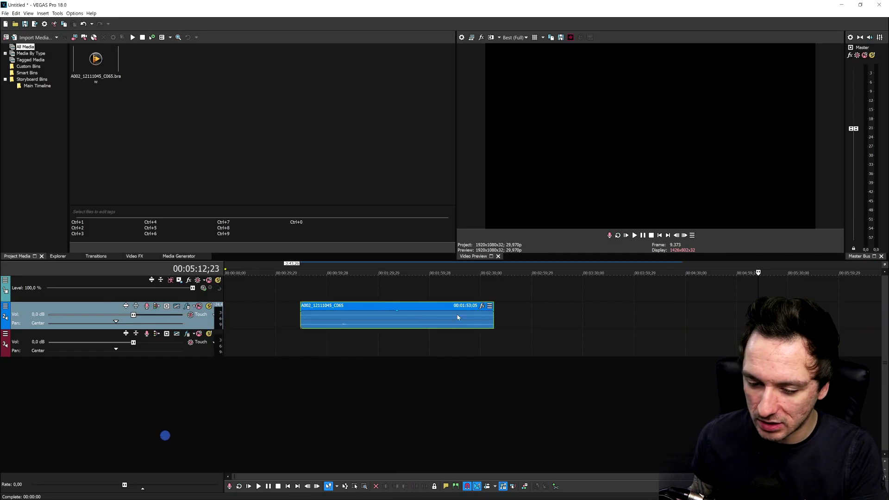
left_click(344, 317)
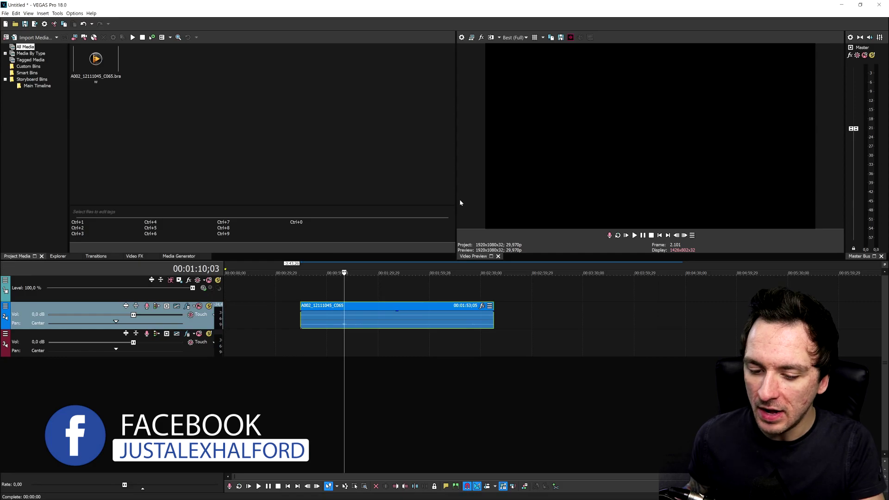
scroll(432, 323, "up", 4)
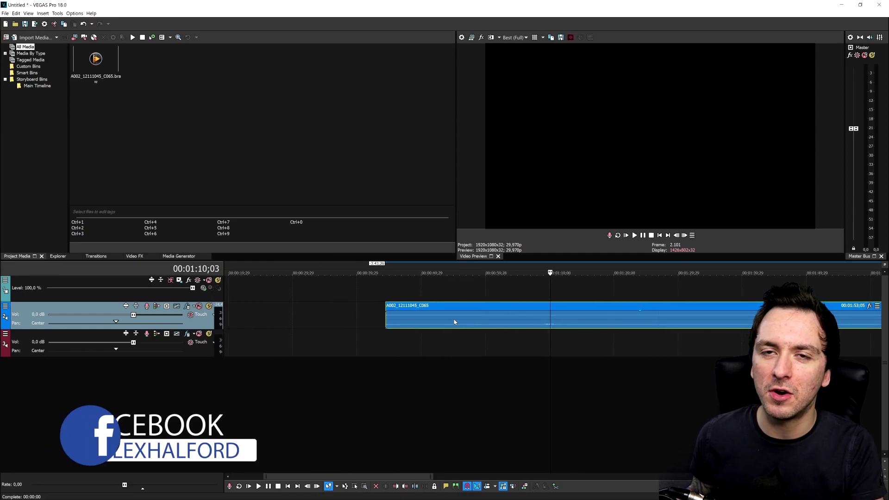
scroll(458, 322, "down", 2)
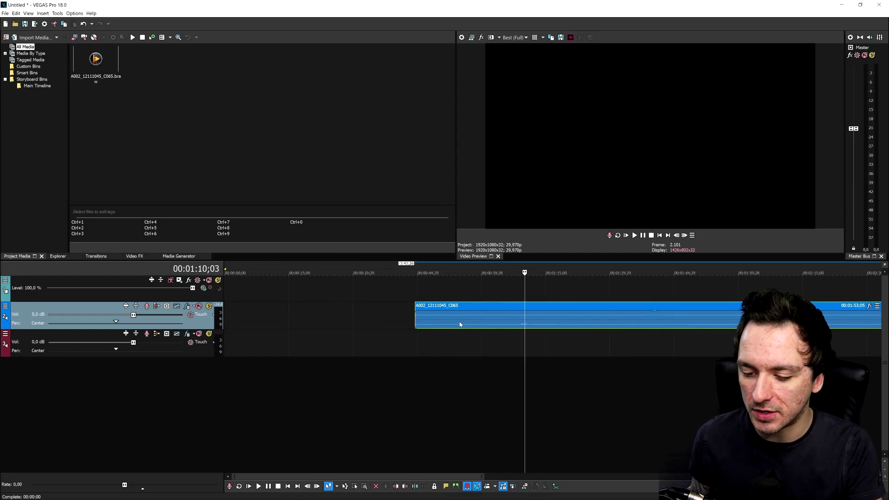
Scrub the playhead through the clip to 00:01:06;10, 00:01:34;01, 00:01:05;19 and 00:01:12;07.
left_click(509, 314)
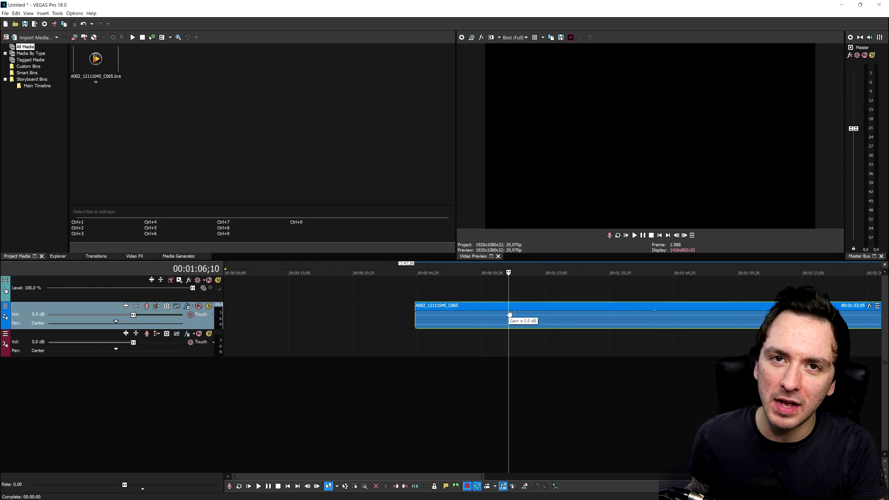
scroll(505, 323, "down", 2)
scroll(505, 322, "up", 2)
scroll(513, 321, "down", 2)
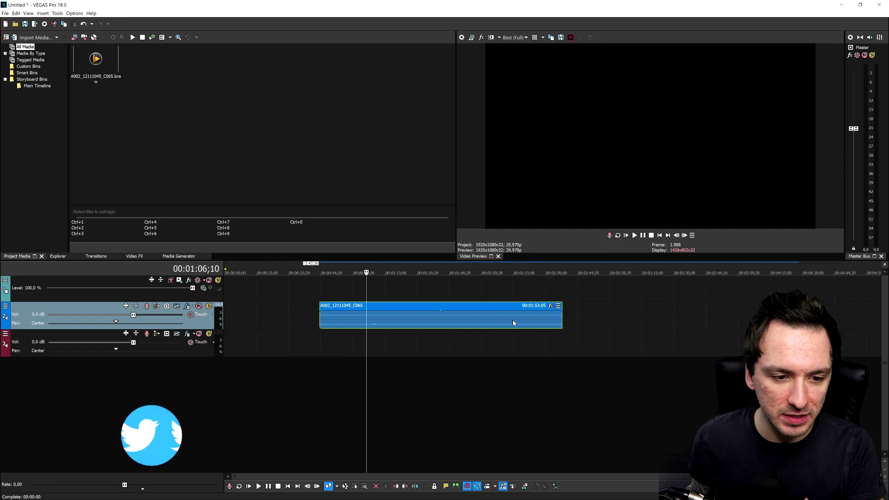
left_click(426, 315)
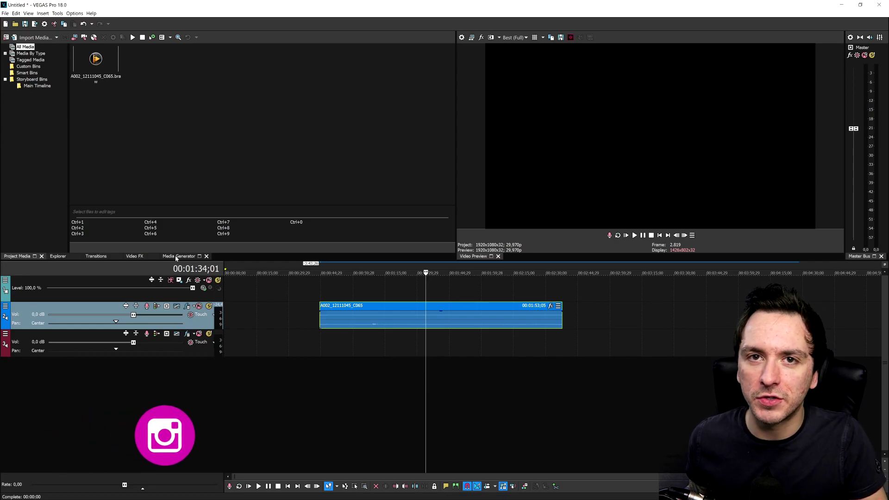
left_click(364, 322)
left_click(379, 324)
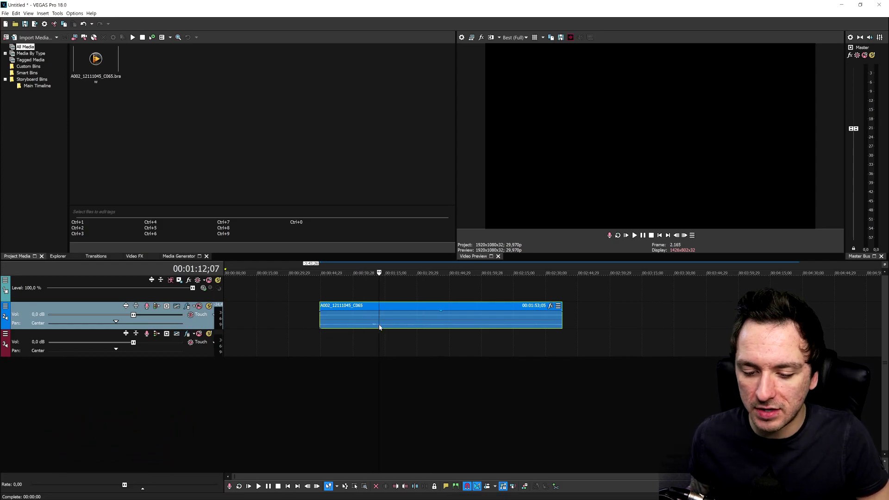
Delete the clip from the timeline and select it in Project Media.
scroll(431, 324, "up", 3)
scroll(436, 330, "down", 3)
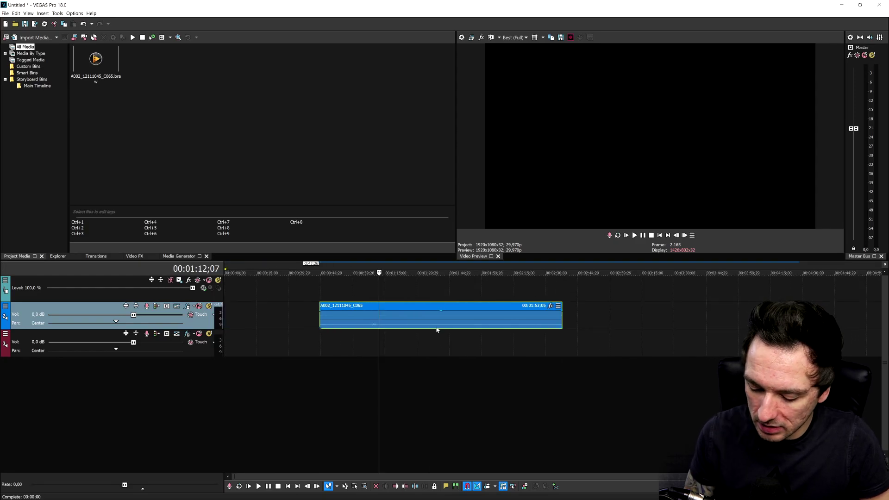
key("Delete")
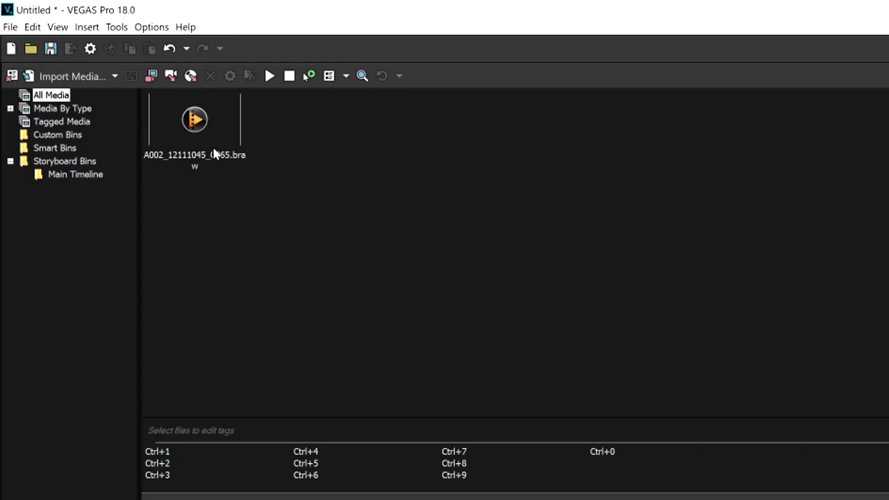
left_click(211, 154)
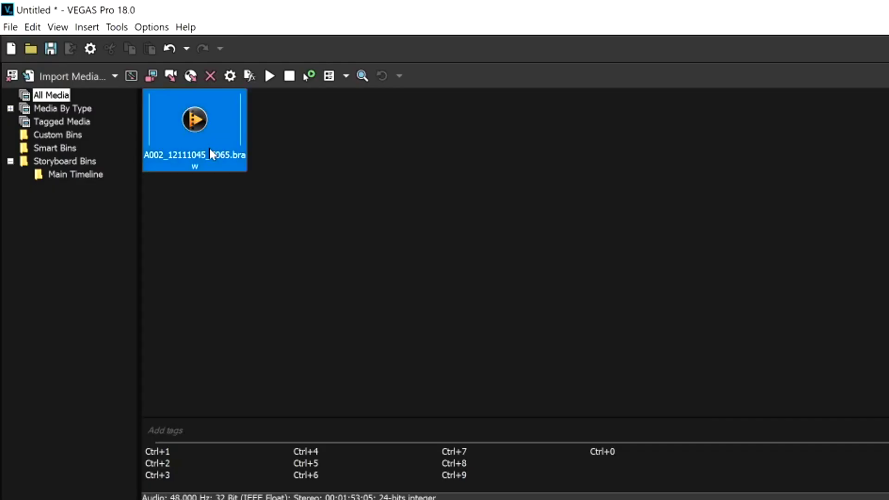
Remove the .braw clip from Project Media and switch to the browser's Avdshare buy page.
key("Delete")
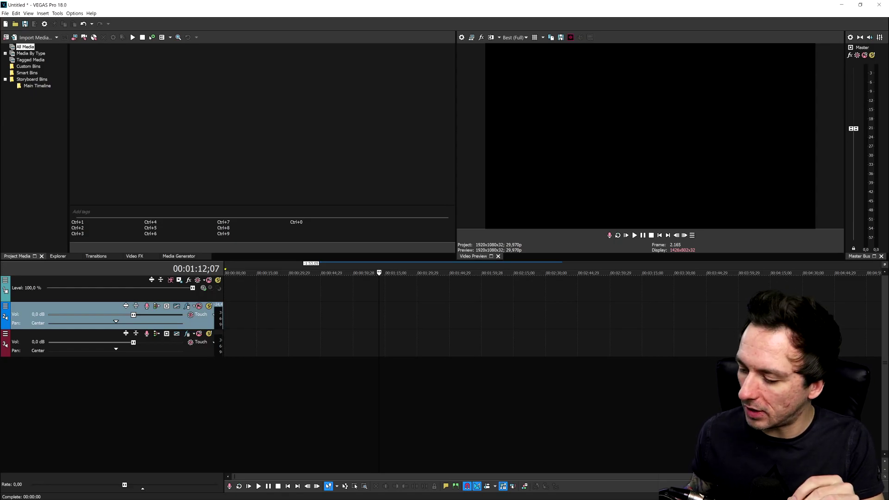
key("alt+Tab")
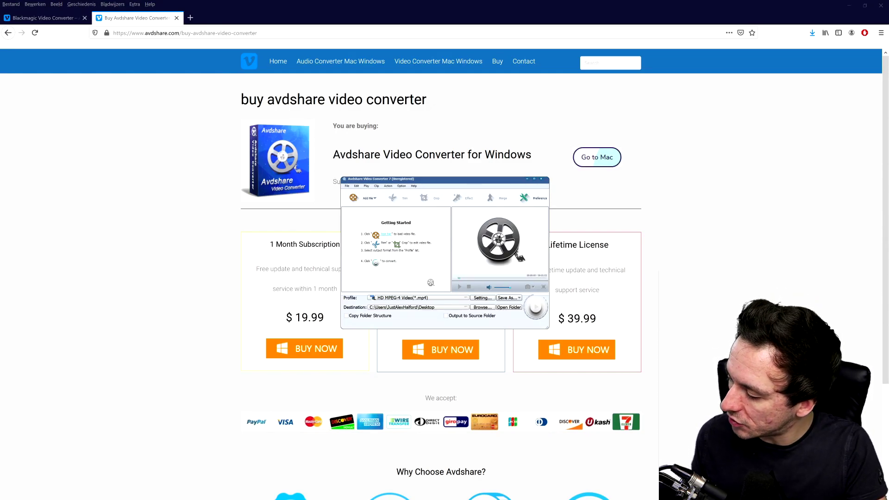
Add A002_12111045_C065.braw from its folder to Avdshare's conversion list.
key("alt+Tab")
left_click_drag(399, 99, 436, 323)
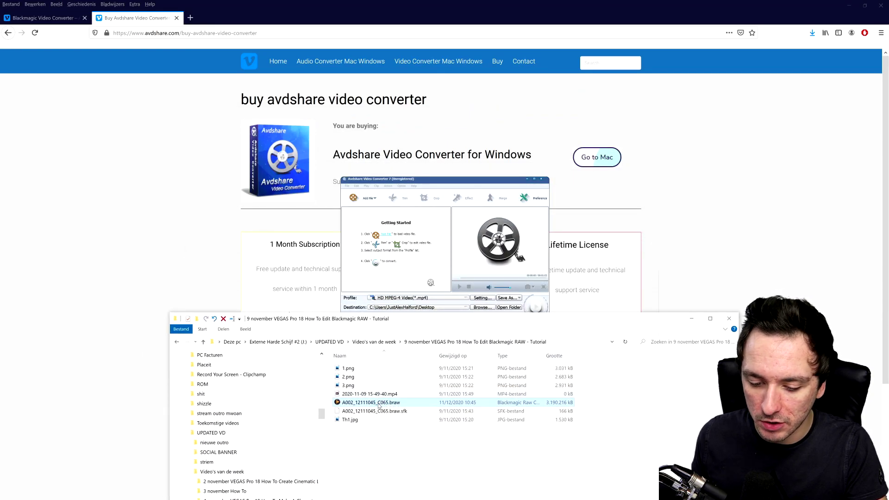
left_click_drag(379, 406, 395, 238)
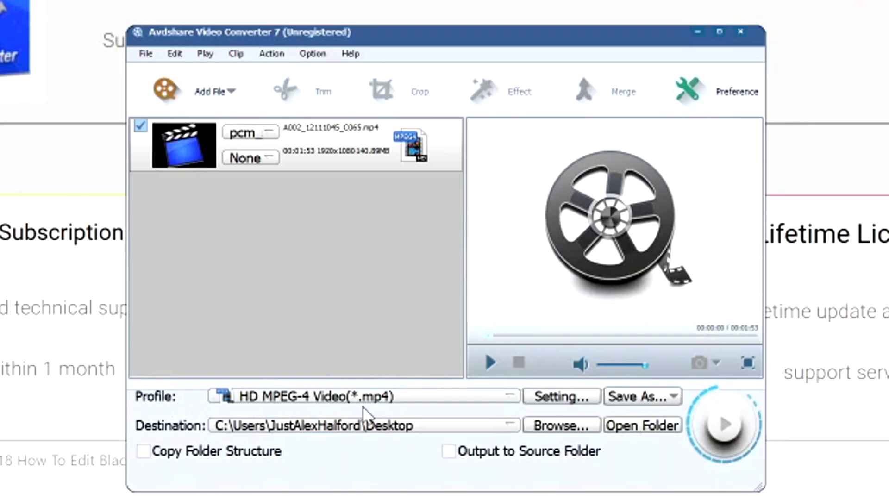
Choose HD Video > HD MPEG-4 Video (*.mp4) as the output profile.
left_click(380, 399)
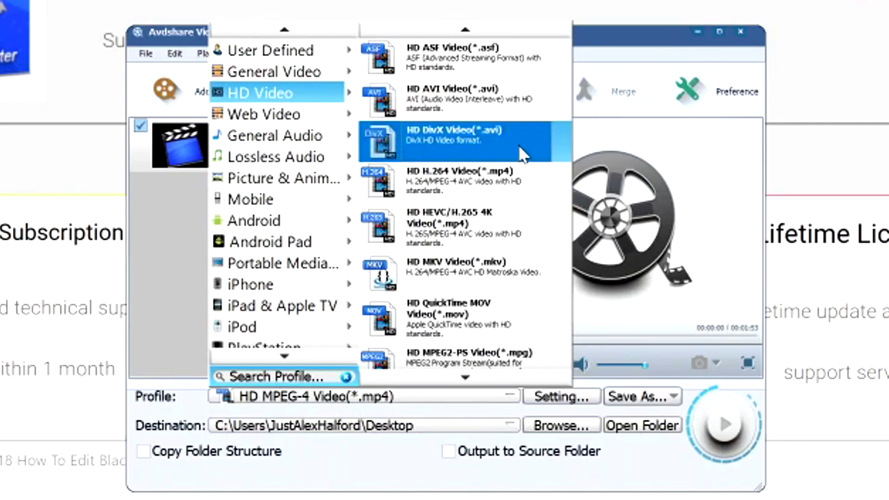
scroll(526, 230, "down", 5)
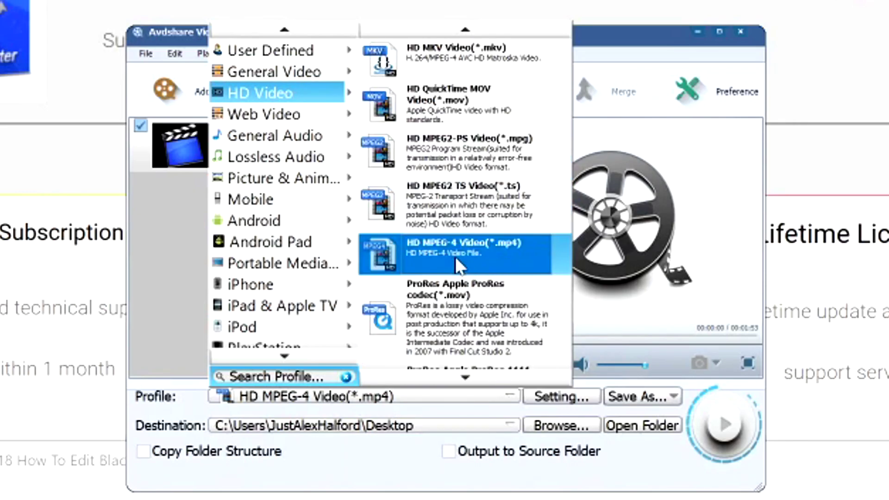
left_click(472, 248)
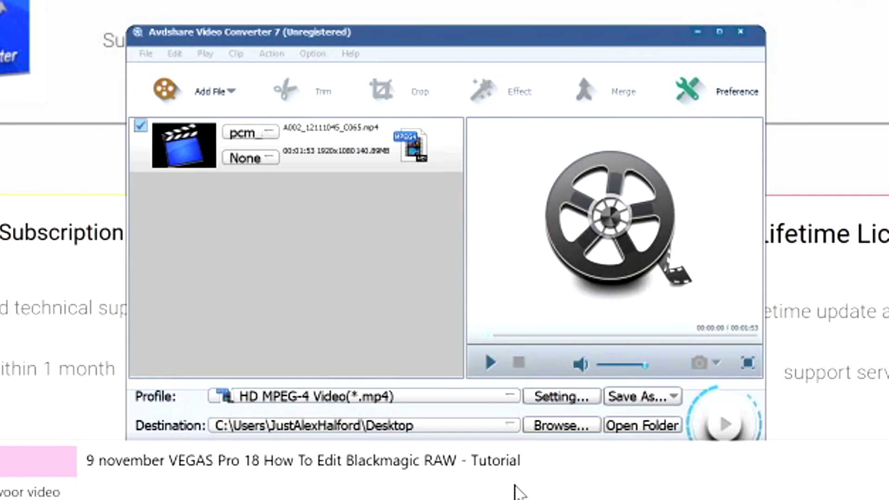
Bring the converter window forward and start converting the clip to MP4.
left_click(550, 481)
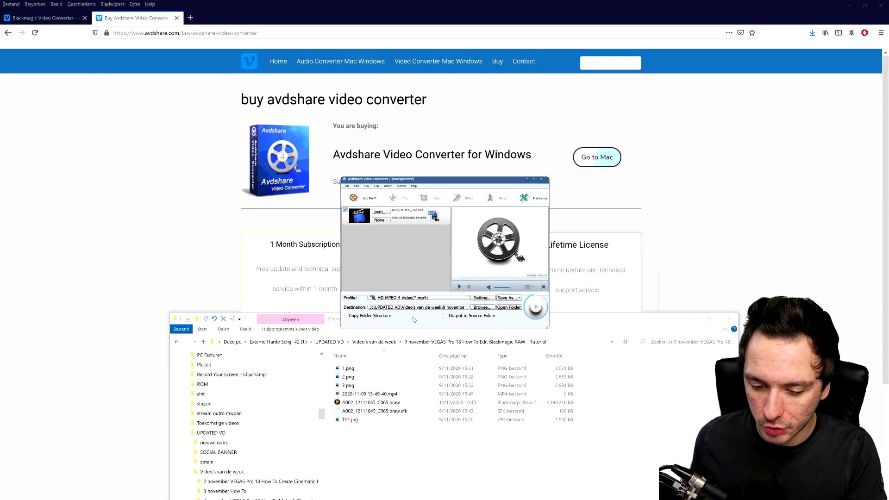
left_click(537, 308)
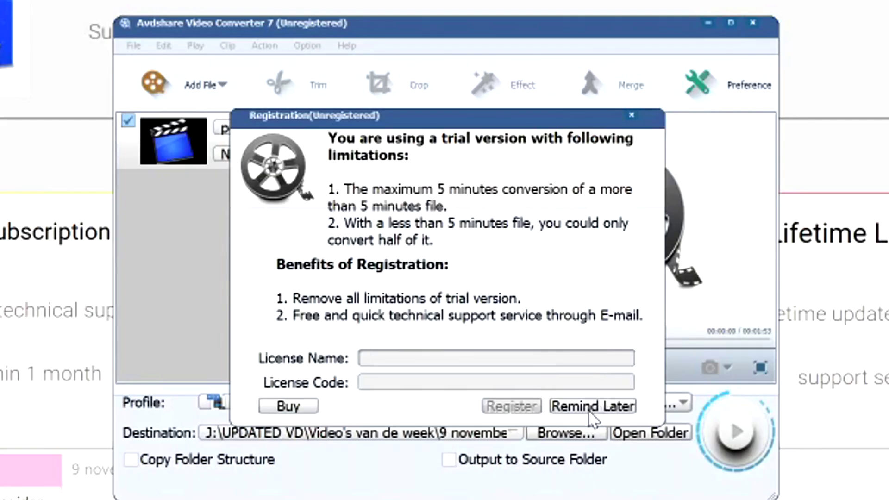
Choose Remind Later on the trial registration notice so the conversion continues.
left_click(590, 408)
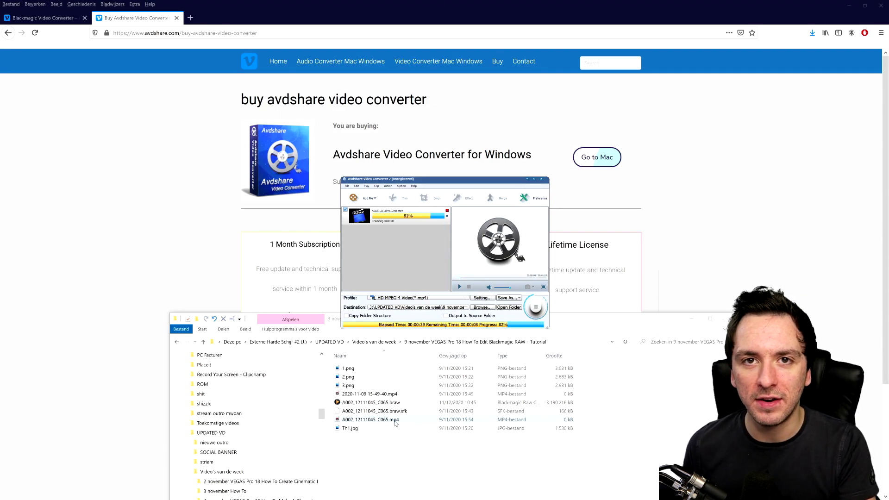
Wait for the conversion to produce the complete A002_12111045_C065.mp4, about 149 MB.
mouse_move(348, 424)
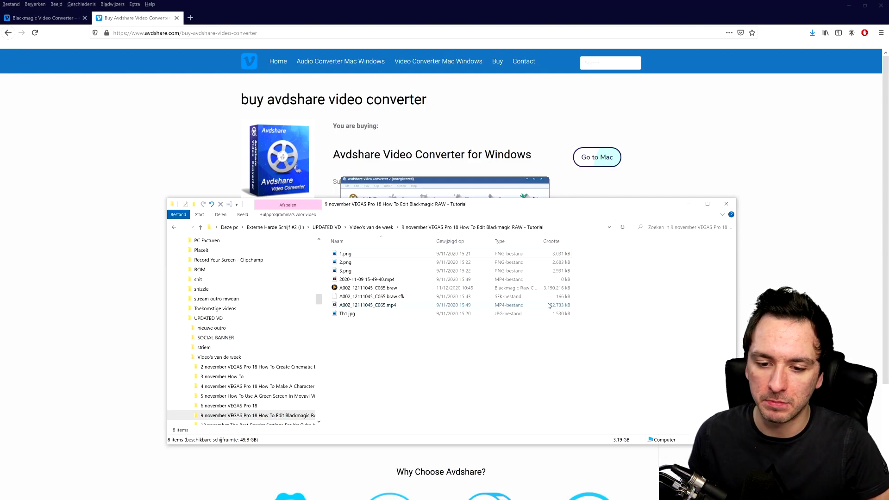
Play A002_12111045_C065.mp4 in Films & TV, pause, exit full screen and close the player.
double_click(370, 304)
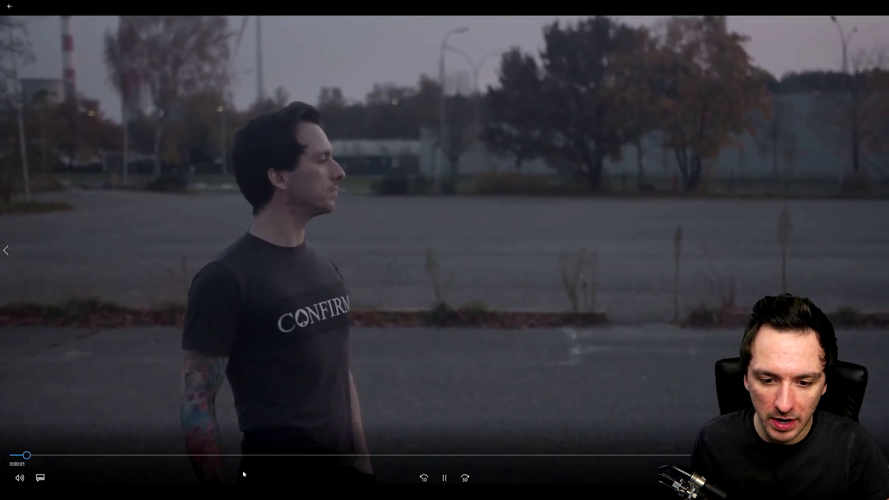
left_click(337, 343)
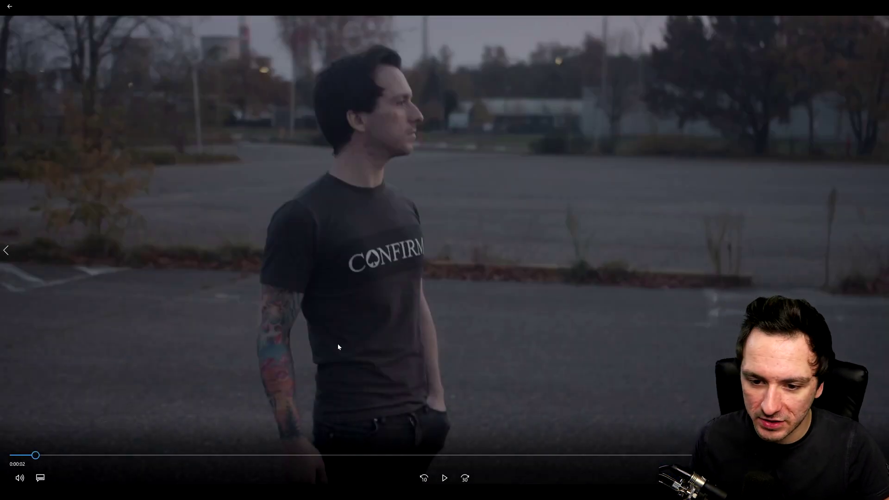
double_click(356, 281)
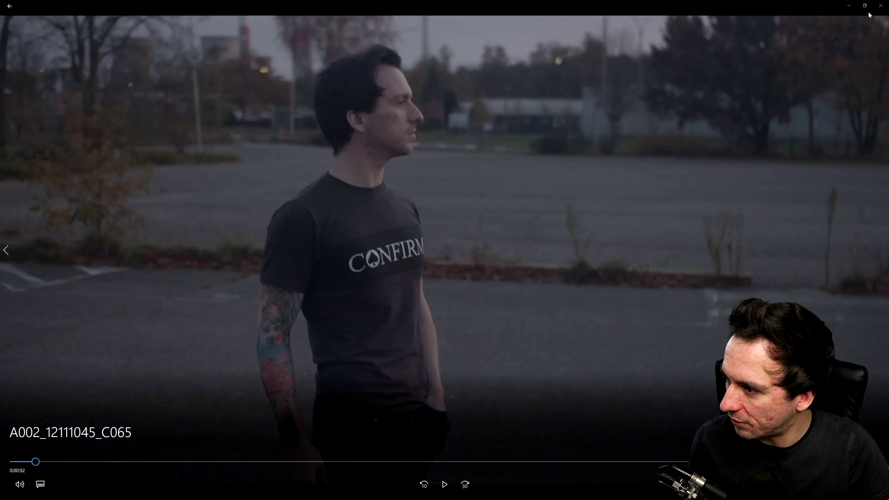
key("alt+F4")
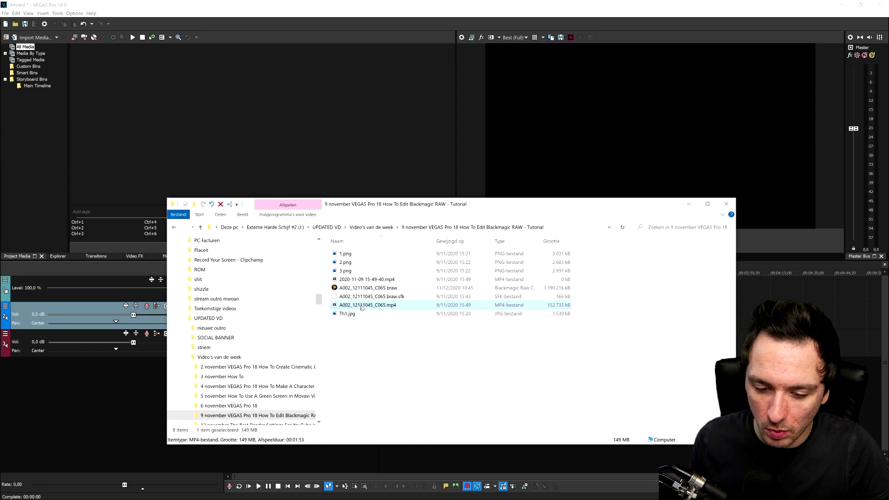
Drag A002_12111045_C065.mp4 onto the VEGAS timeline and preview a frame inside the clip.
left_click_drag(362, 307, 814, 305)
scroll(557, 300, "down", 3)
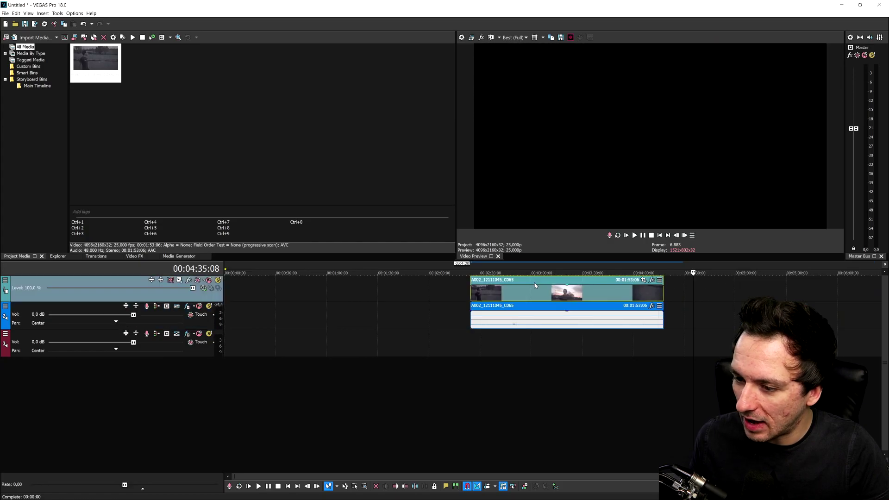
left_click(555, 291)
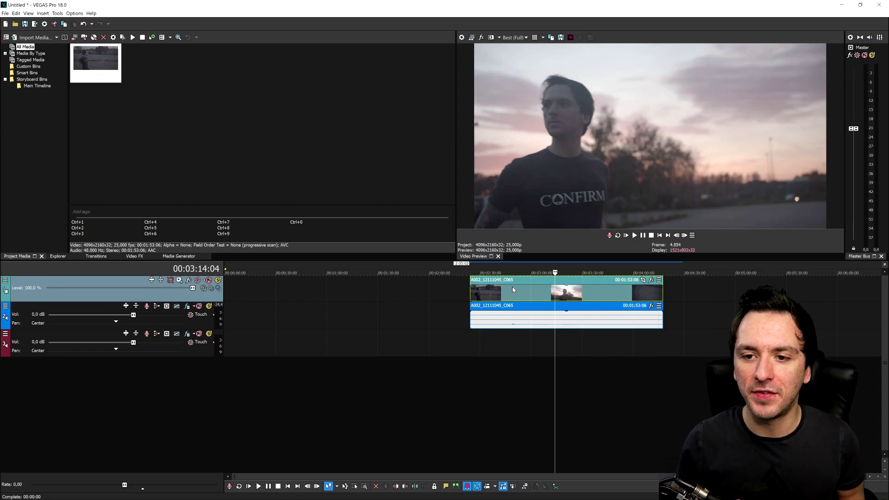
left_click(575, 293)
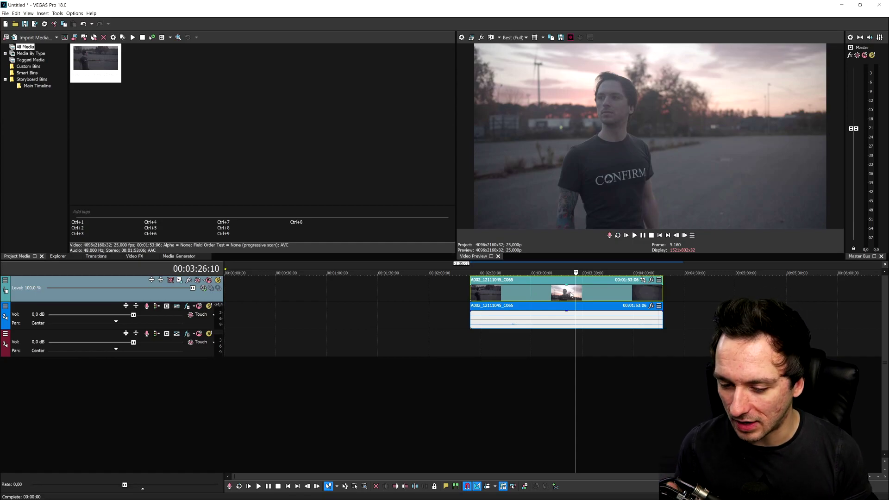
left_click(556, 292)
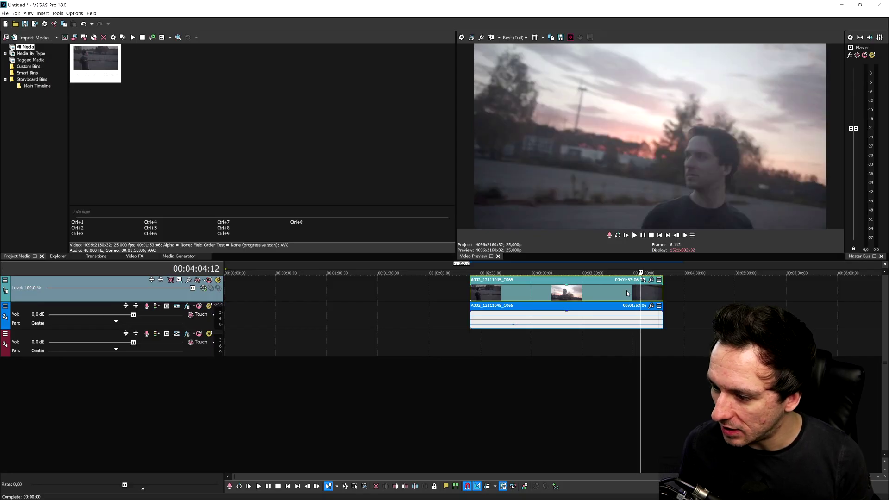
left_click(623, 290)
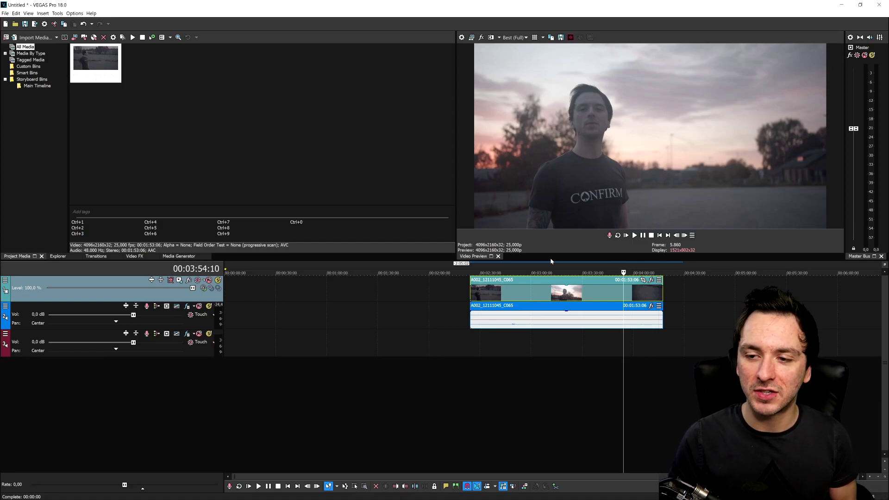
left_click(533, 289)
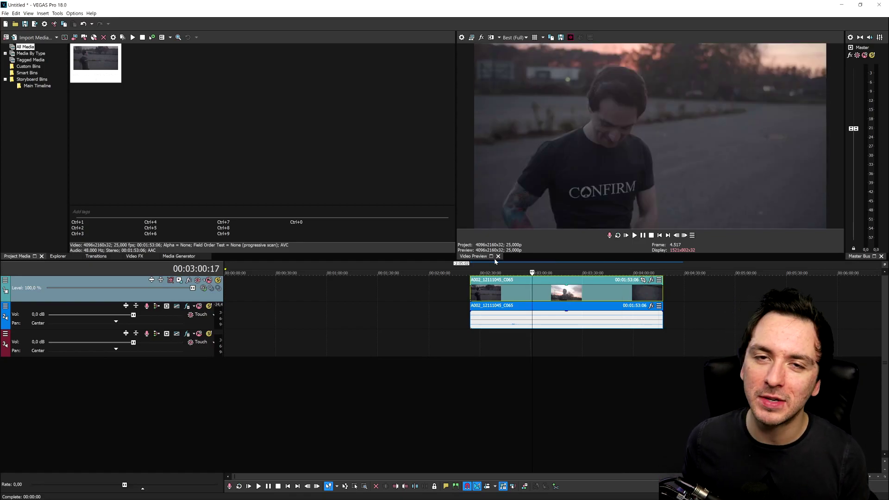